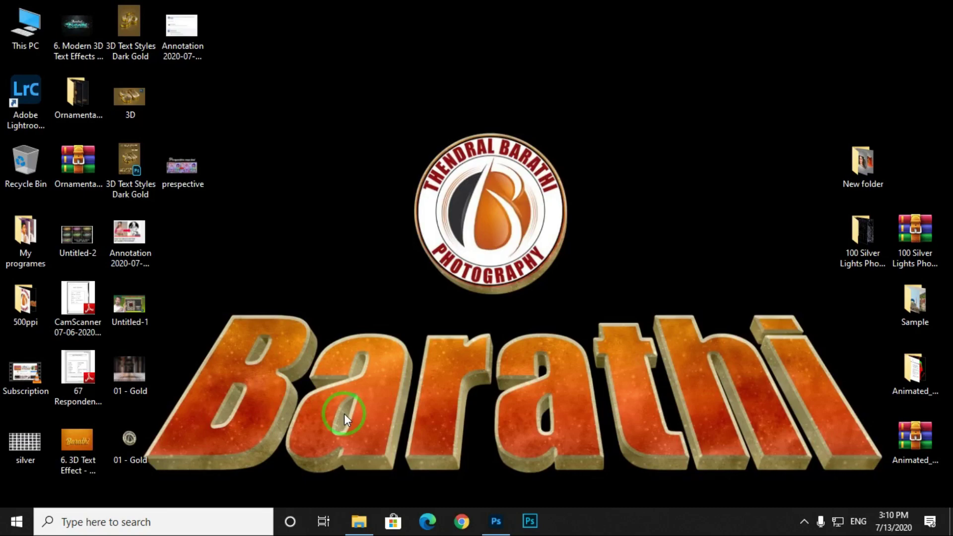
Step: Restore the Photoshop window showing the I LOVE NATURE outline design over the blossoms
left_click(497, 522)
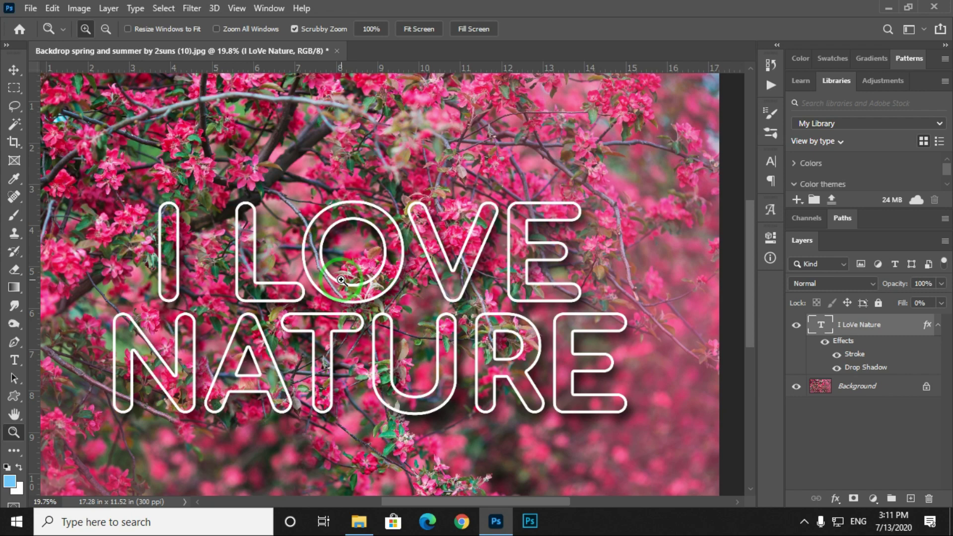
Step: Delete the I LoVe Nature text layer, leaving only the blossom photo
key("Delete")
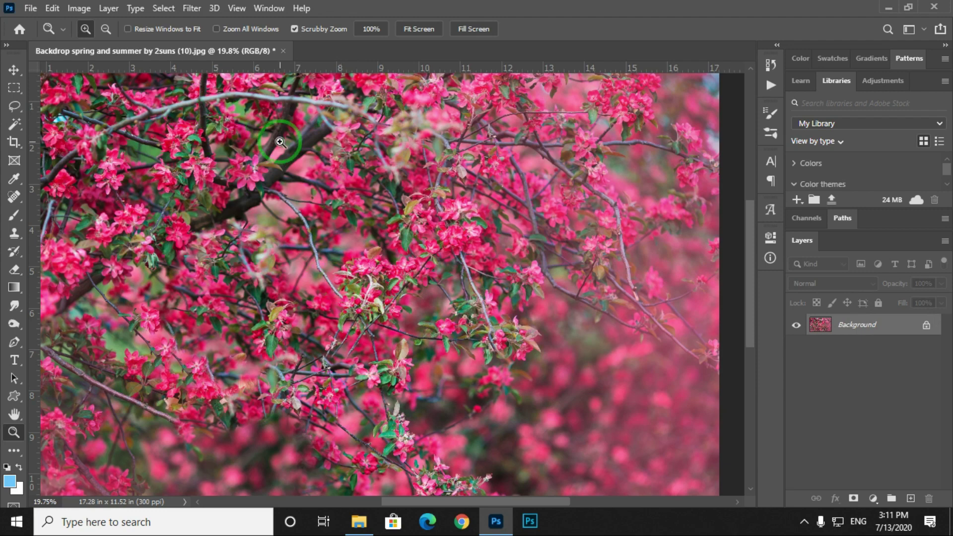
Step: Zoom in and start a 60 pt text layer on the photo's left side
mouse_move(294, 236)
left_mouse_down()
mouse_move(328, 252)
mouse_move(314, 242)
left_mouse_up()
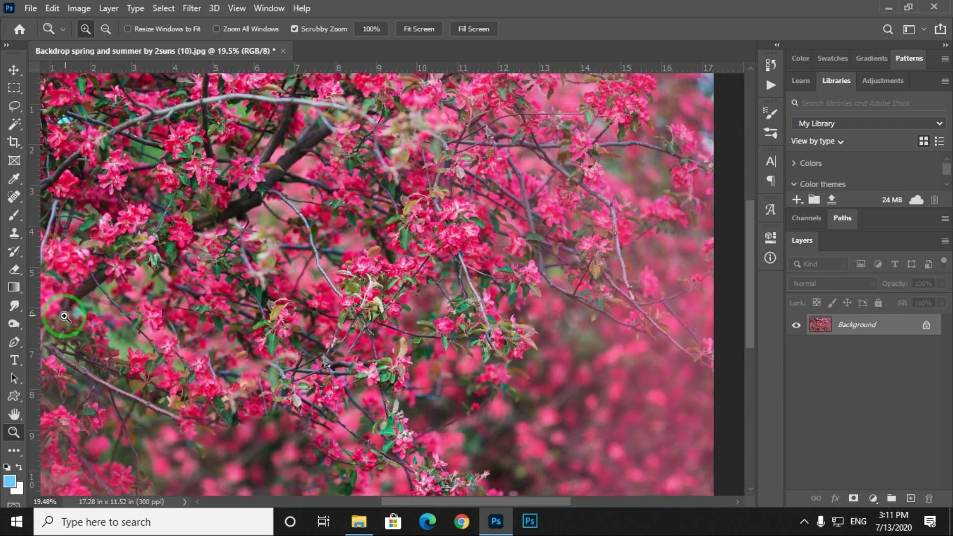
left_click(15, 361)
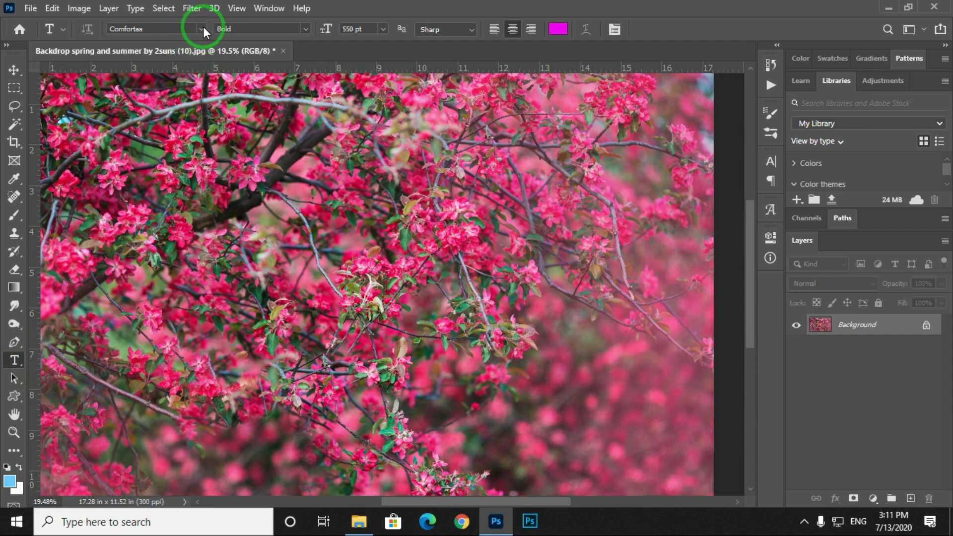
left_click(383, 29)
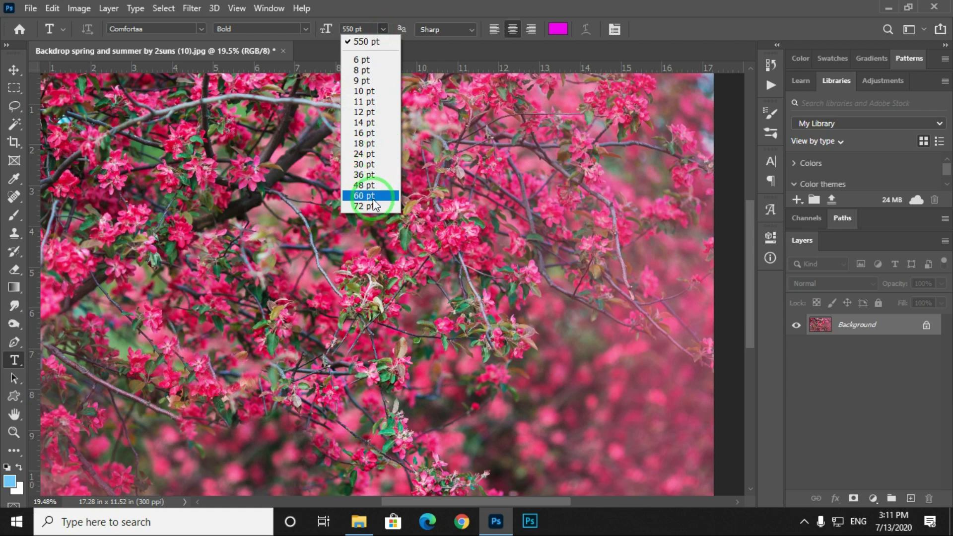
left_click(372, 201)
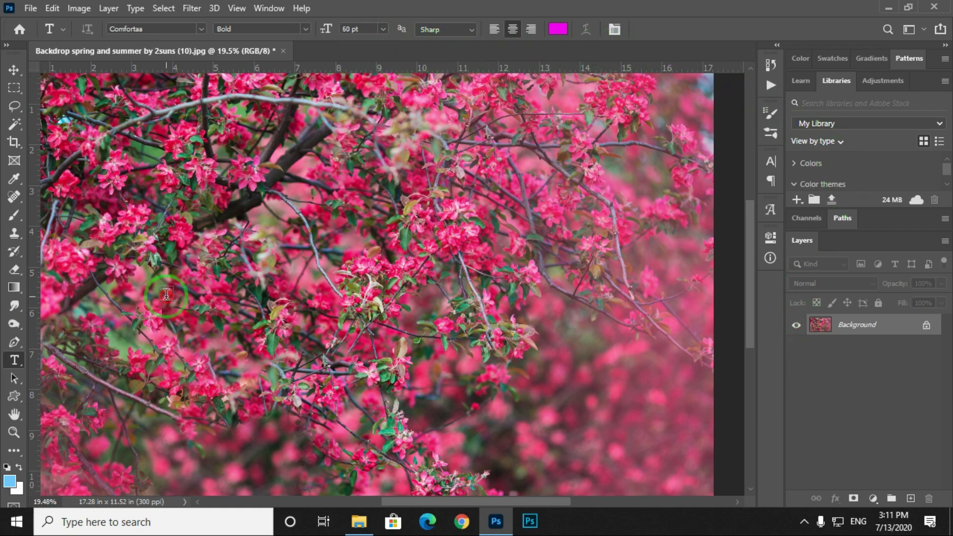
left_click(167, 294)
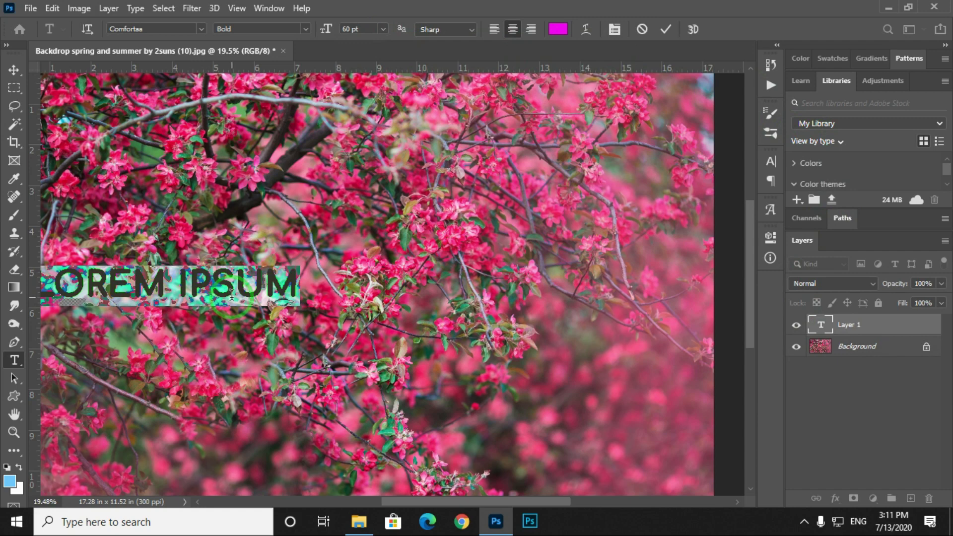
Step: Type BARATHI, scale it up about 3.5 times, and move it lower on the photo
type("BARATHI")
key("ctrl+Return")
key("ctrl+t")
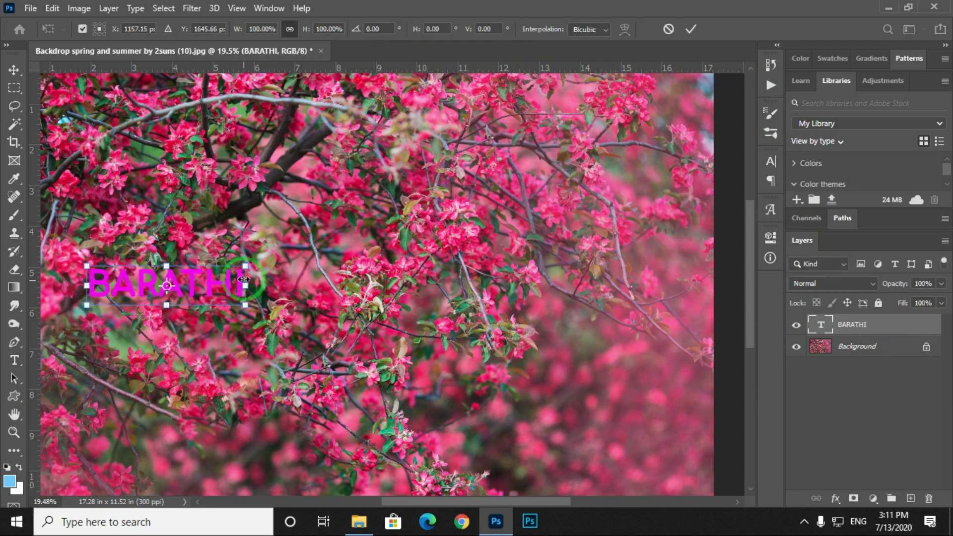
left_click_drag(245, 268, 636, 214)
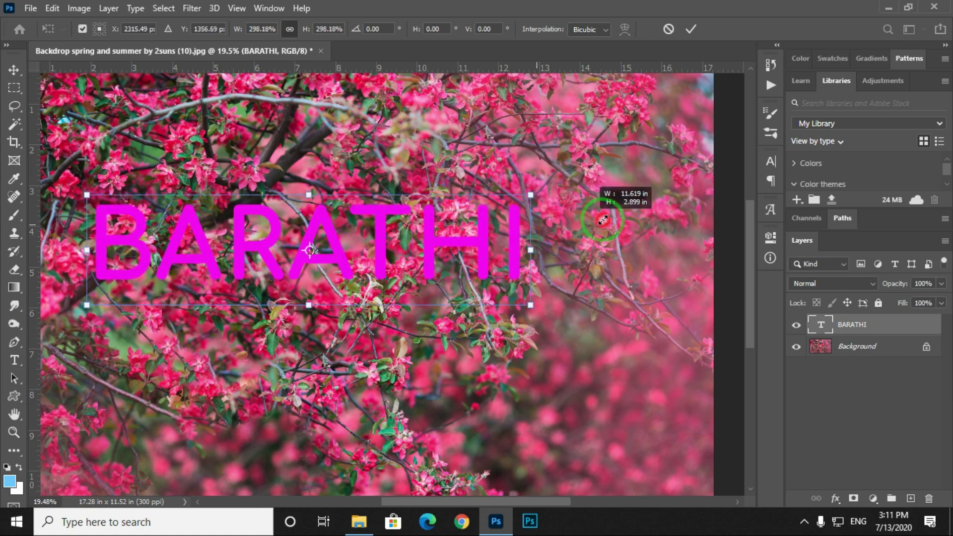
left_click_drag(637, 215, 656, 206)
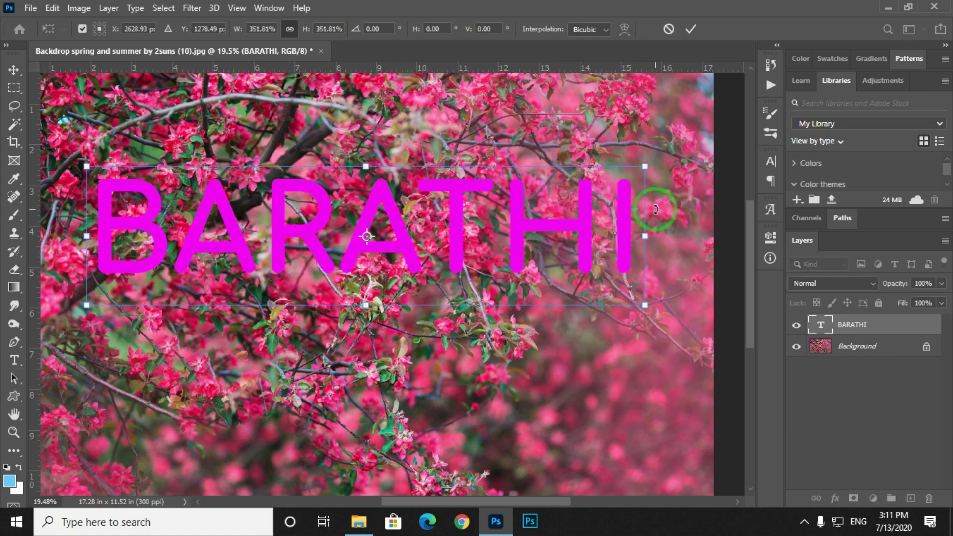
key("Return")
key("v")
left_click_drag(477, 238, 477, 315)
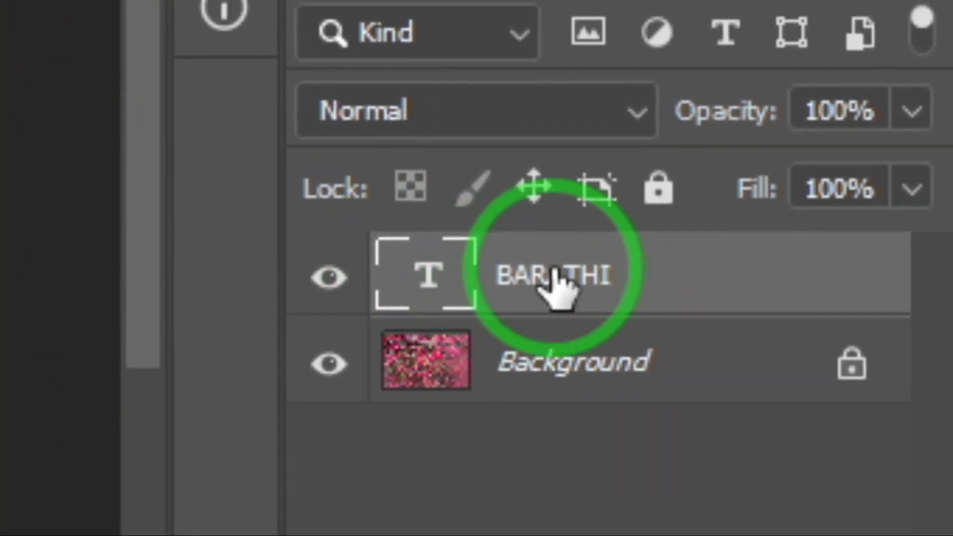
Step: Give BARATHI a white 20 px stroke positioned outside the letters
double_click(753, 283)
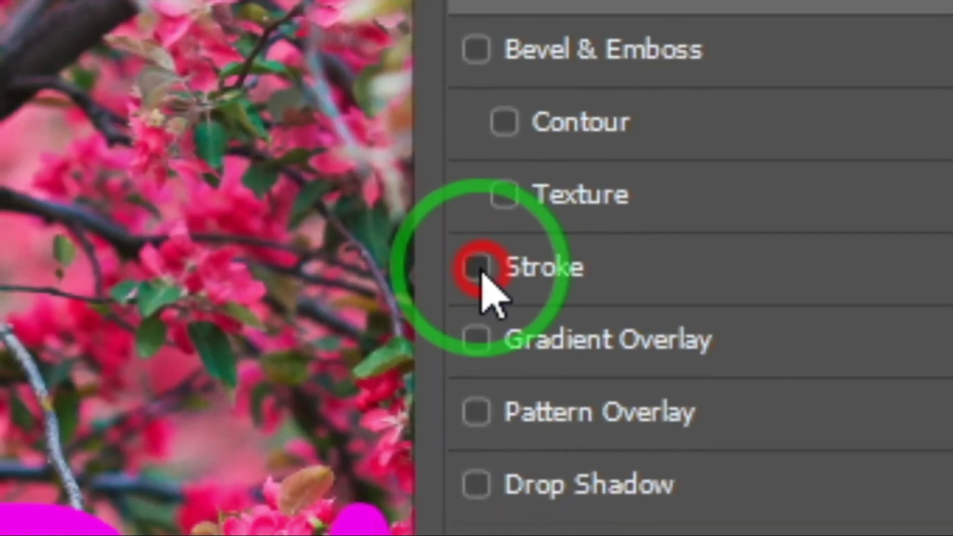
left_click(479, 270)
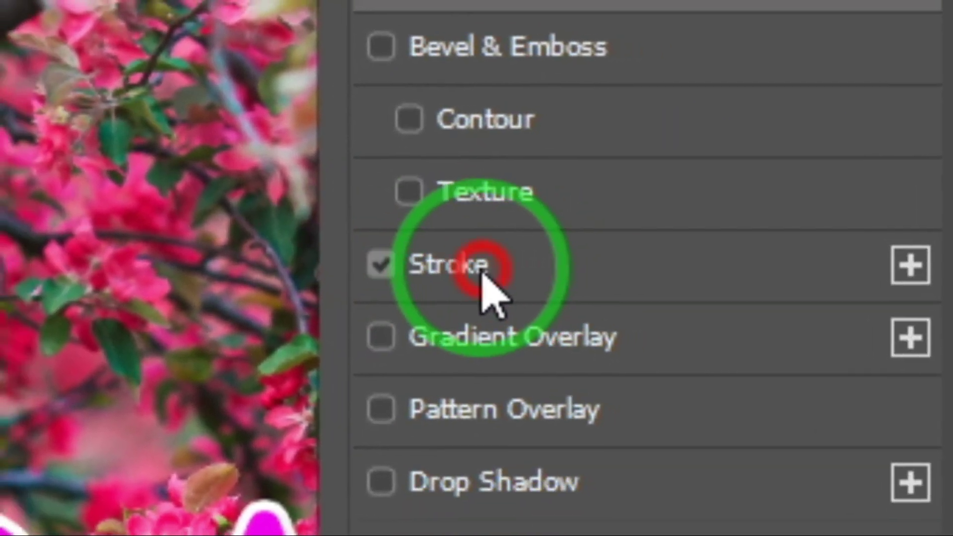
left_click(551, 268)
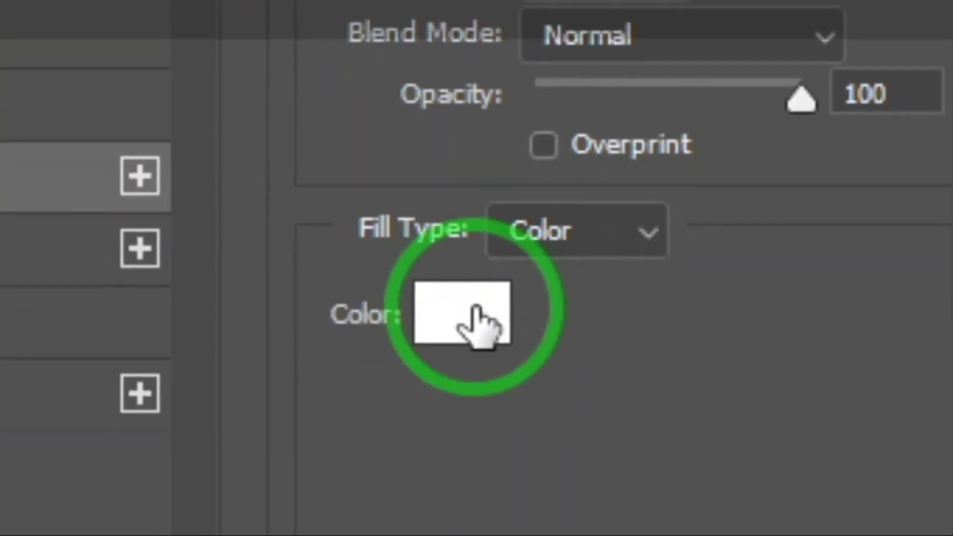
left_click(480, 272)
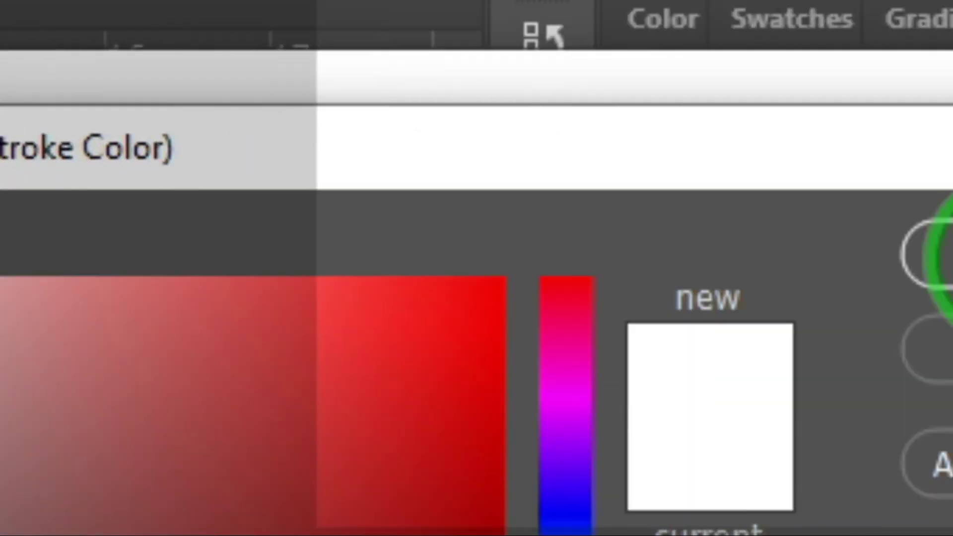
left_click(948, 258)
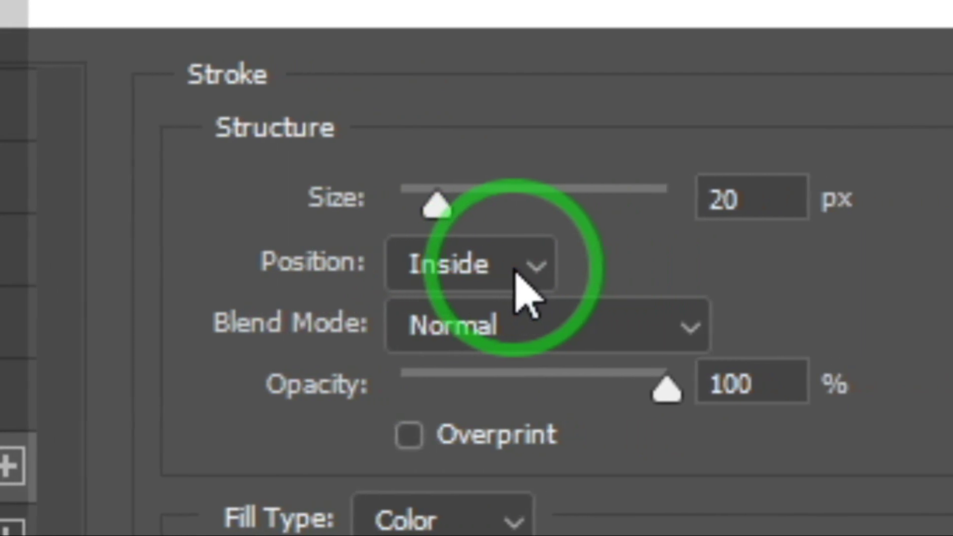
left_click(711, 263)
left_click(668, 312)
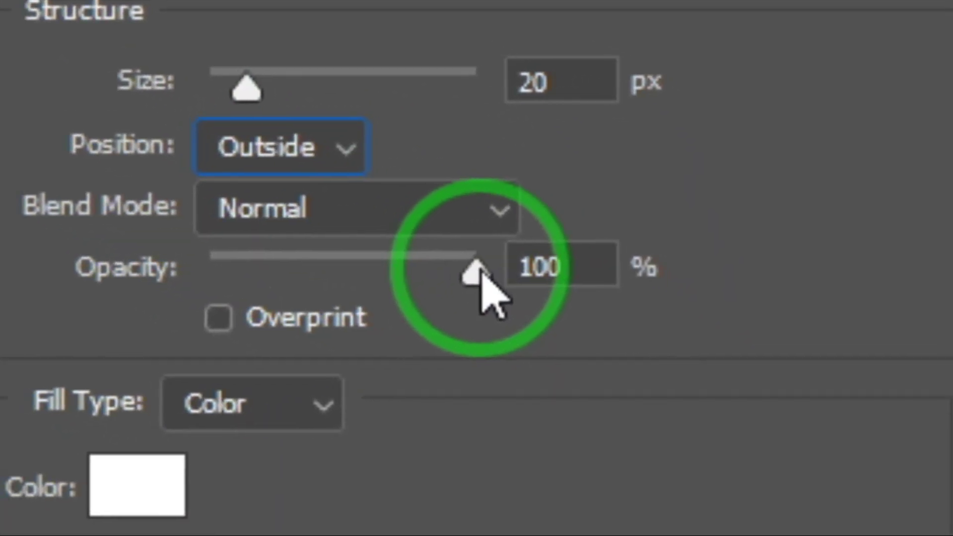
left_click(472, 272)
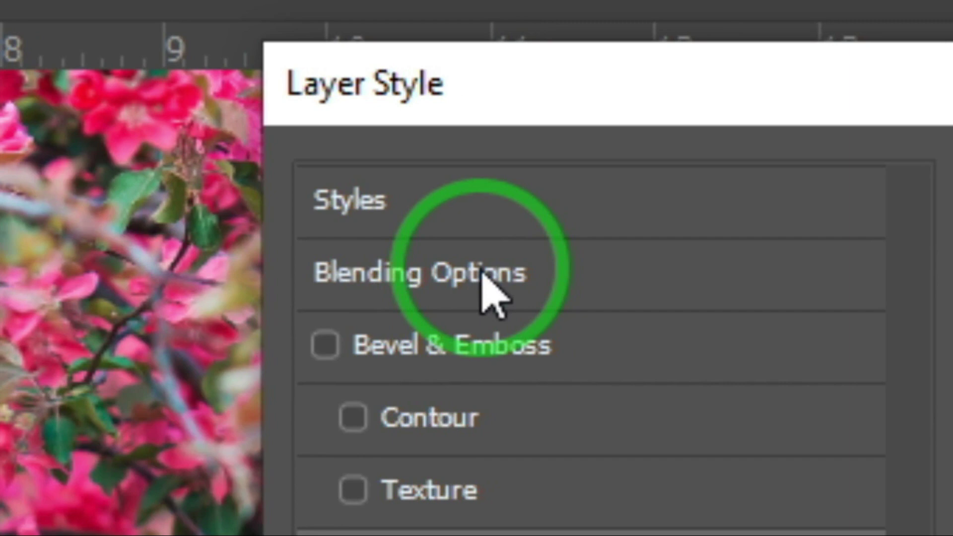
left_click(481, 274)
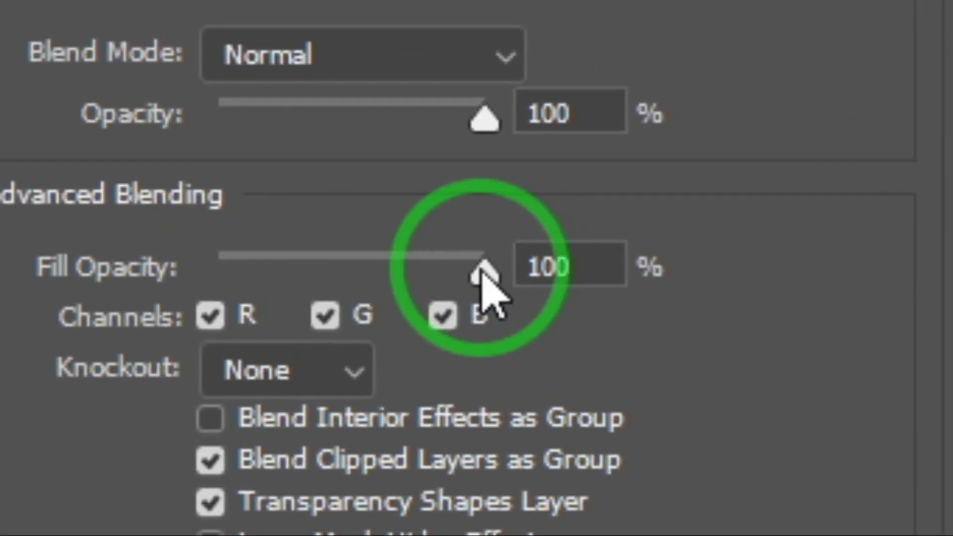
Step: Set BARATHI's fill opacity to 0% with opacity at 100%, and apply the style
left_click_drag(482, 274, 481, 272)
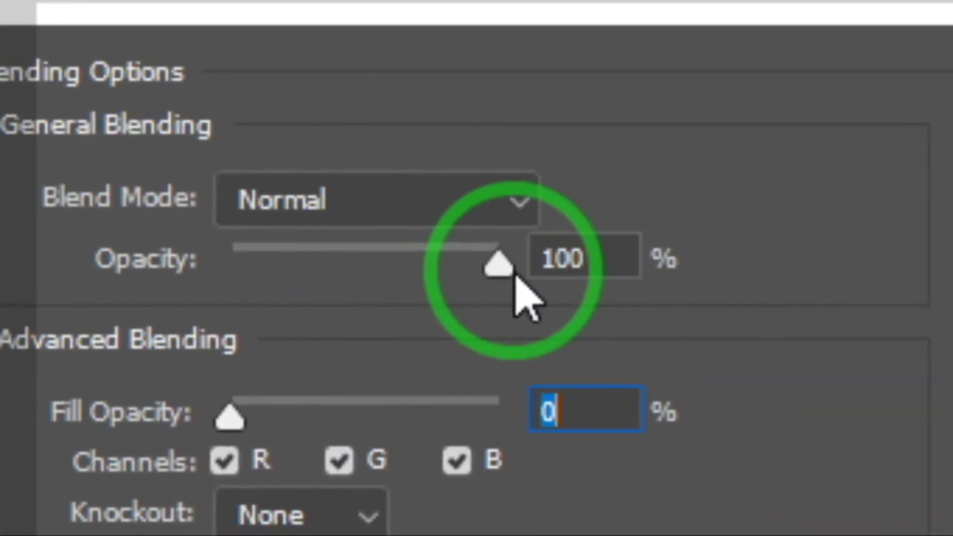
left_click_drag(516, 277, 485, 280)
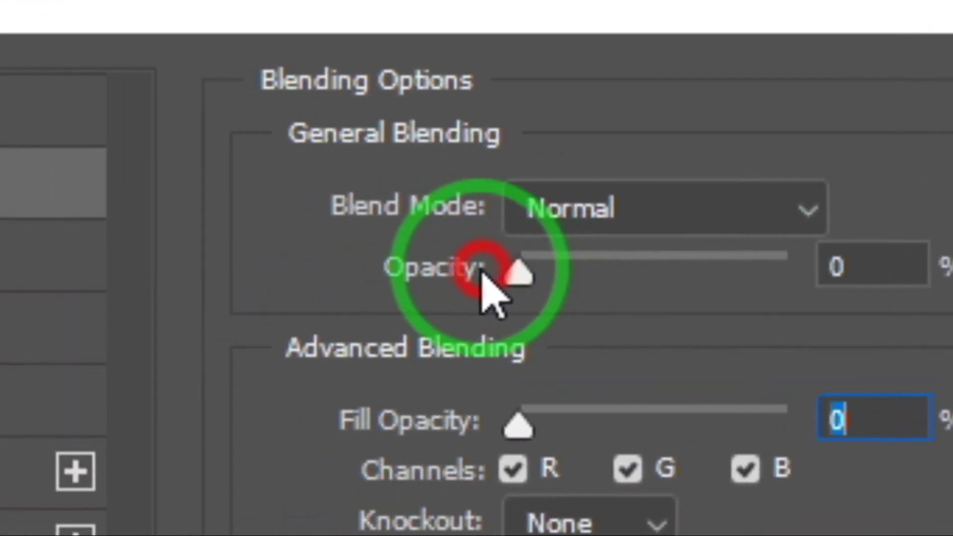
mouse_move(484, 280)
left_mouse_down()
mouse_move(528, 293)
mouse_move(735, 276)
left_mouse_up()
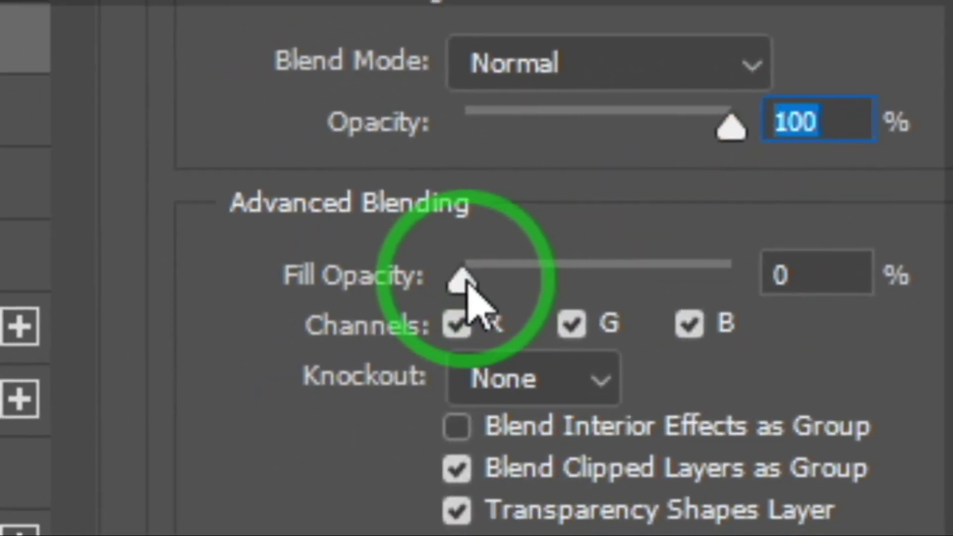
left_click_drag(463, 282, 467, 283)
left_click(782, 273)
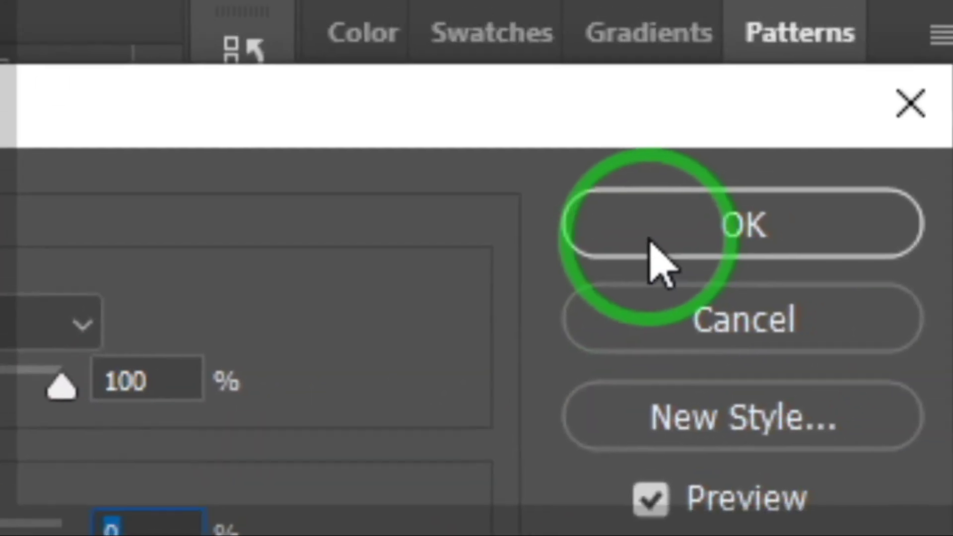
left_click(633, 273)
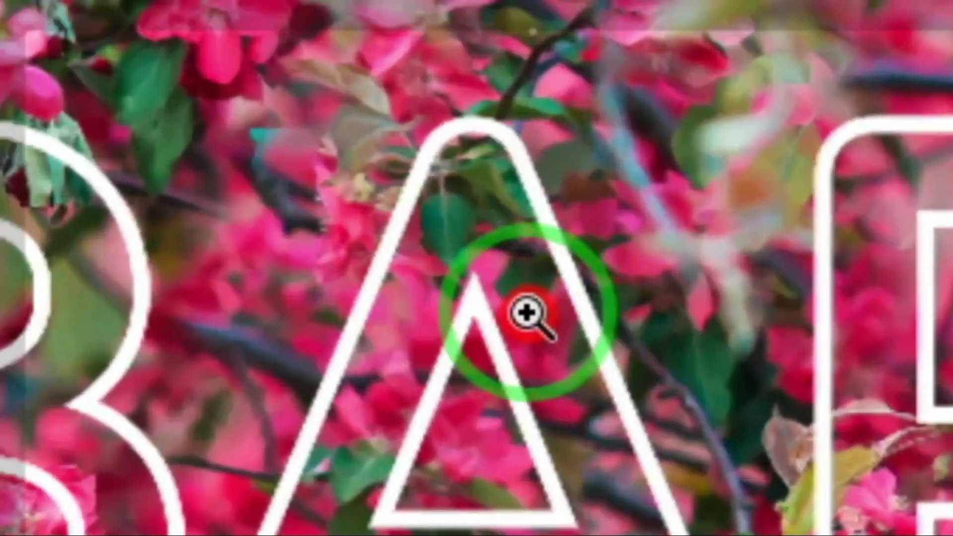
left_click(509, 290, "alt")
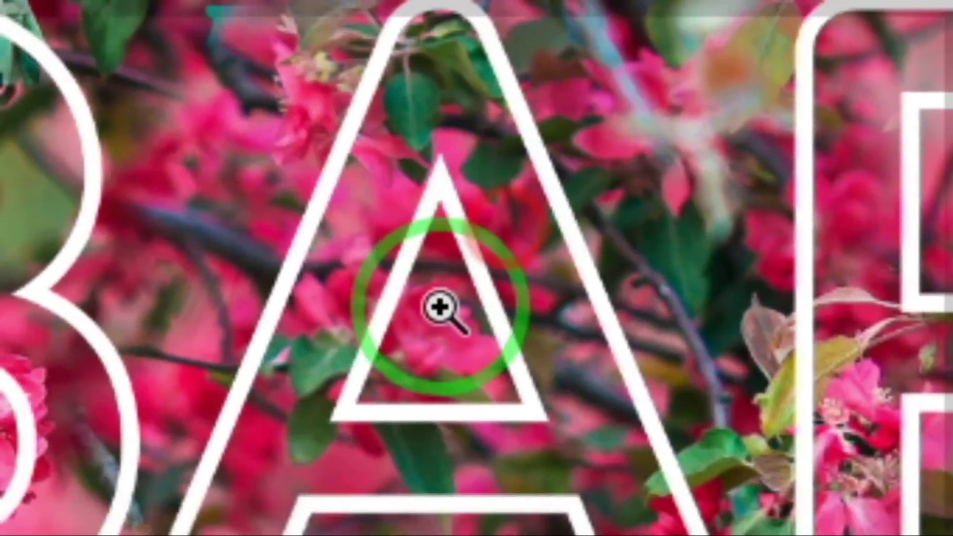
left_click(450, 243)
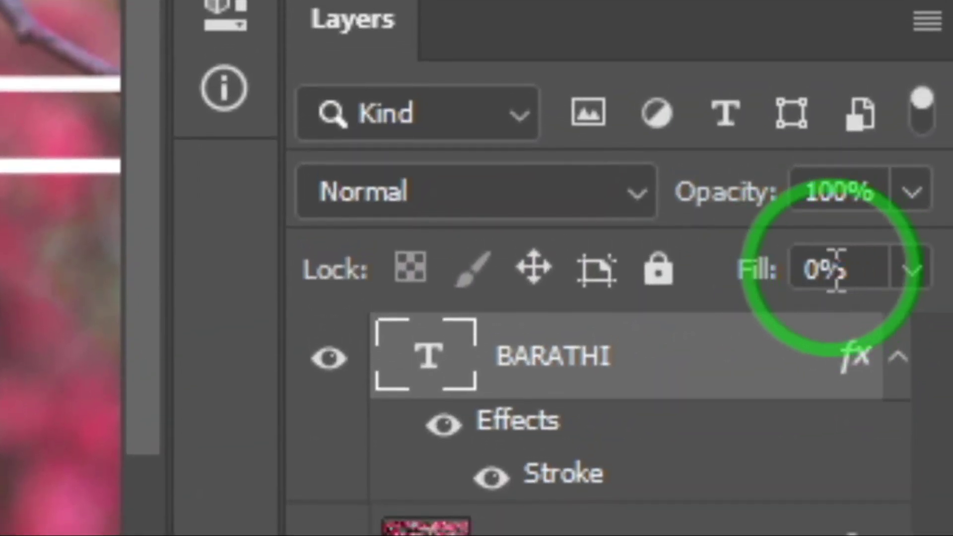
left_click(918, 276)
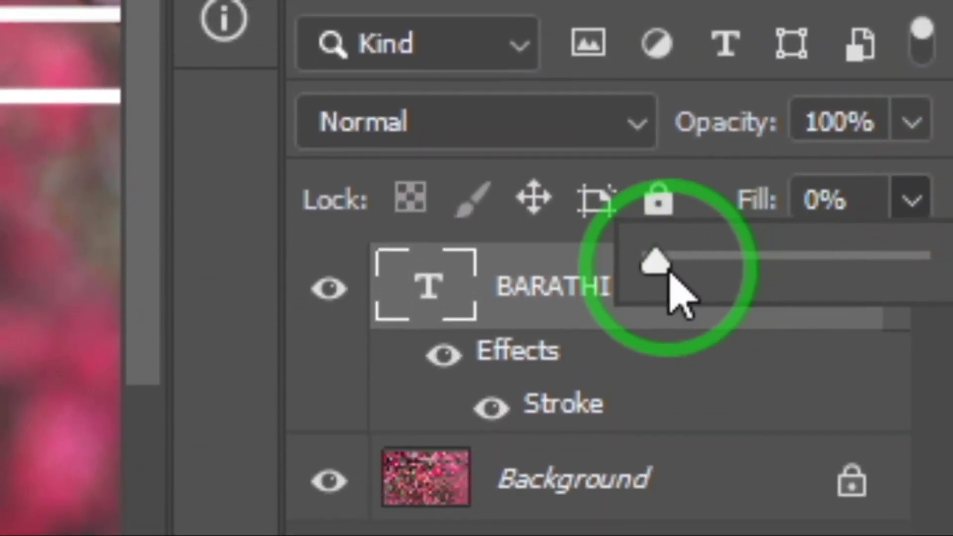
left_click(640, 266)
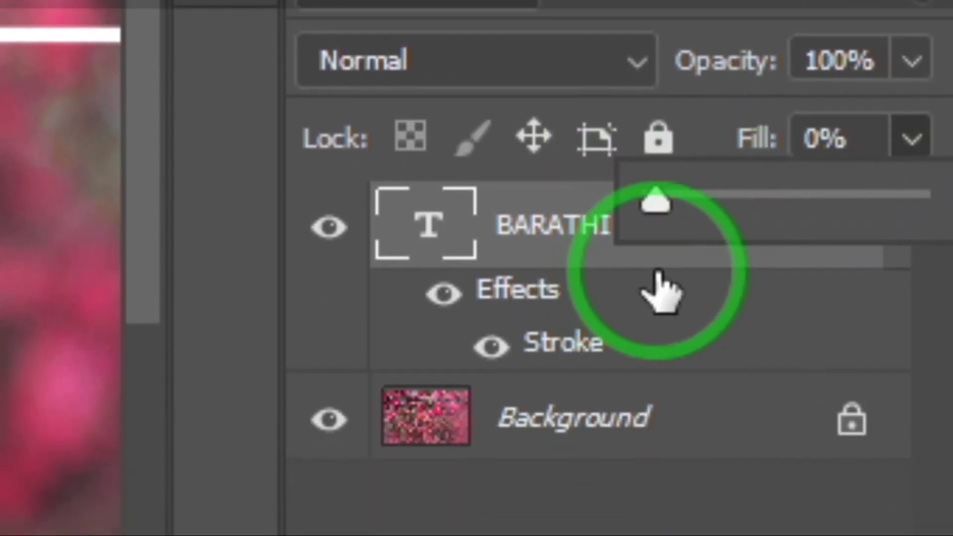
left_click(663, 278)
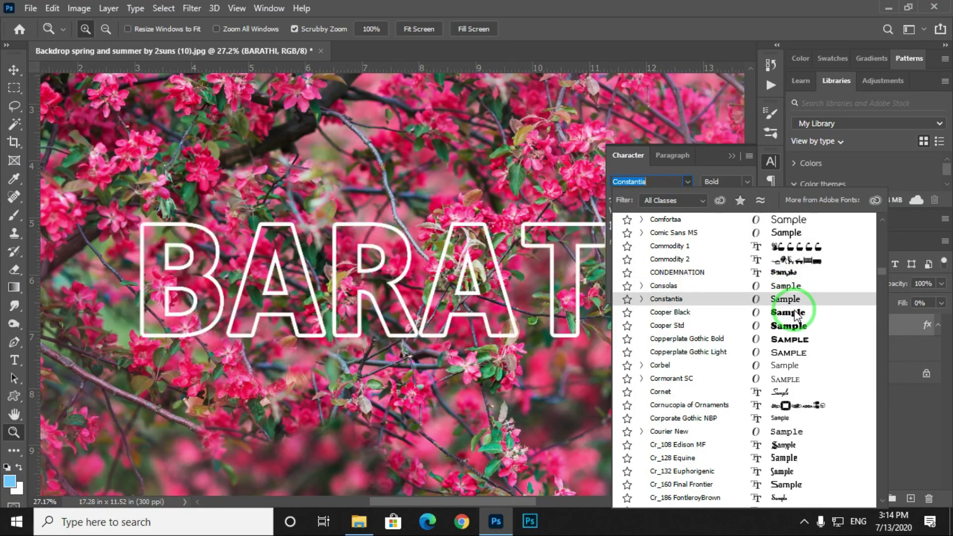
Step: Switch BARATHI to Cooper Black and zoom in on the outlined letters
left_click(793, 312)
left_click(322, 278)
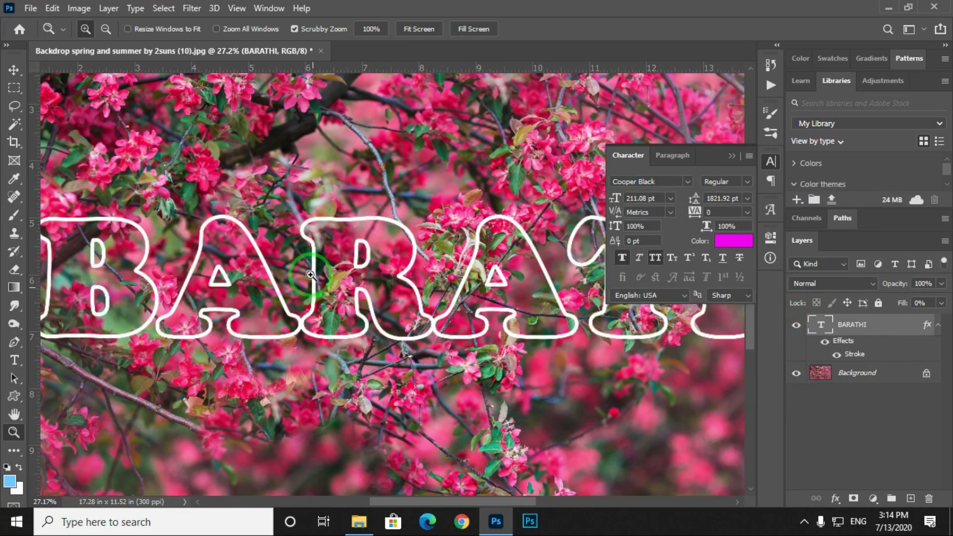
left_click(380, 271)
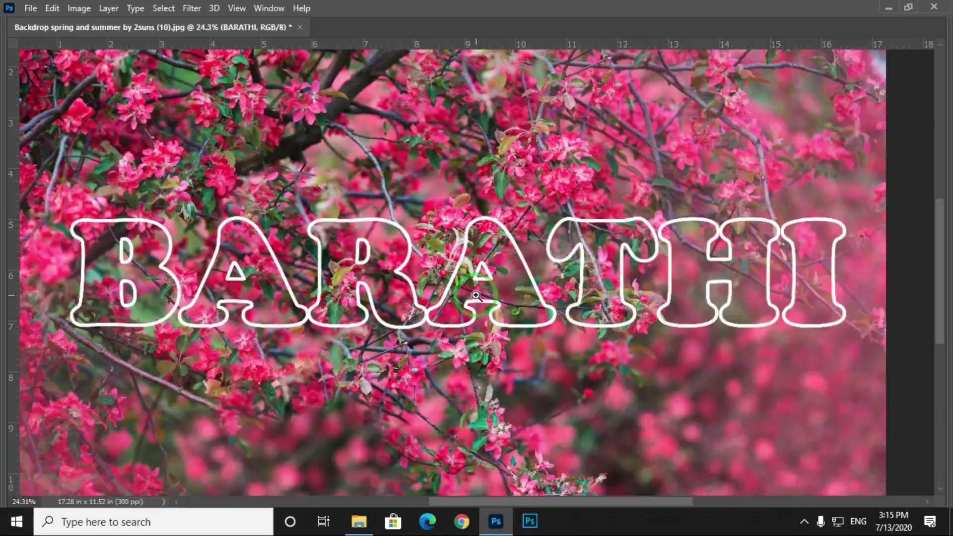